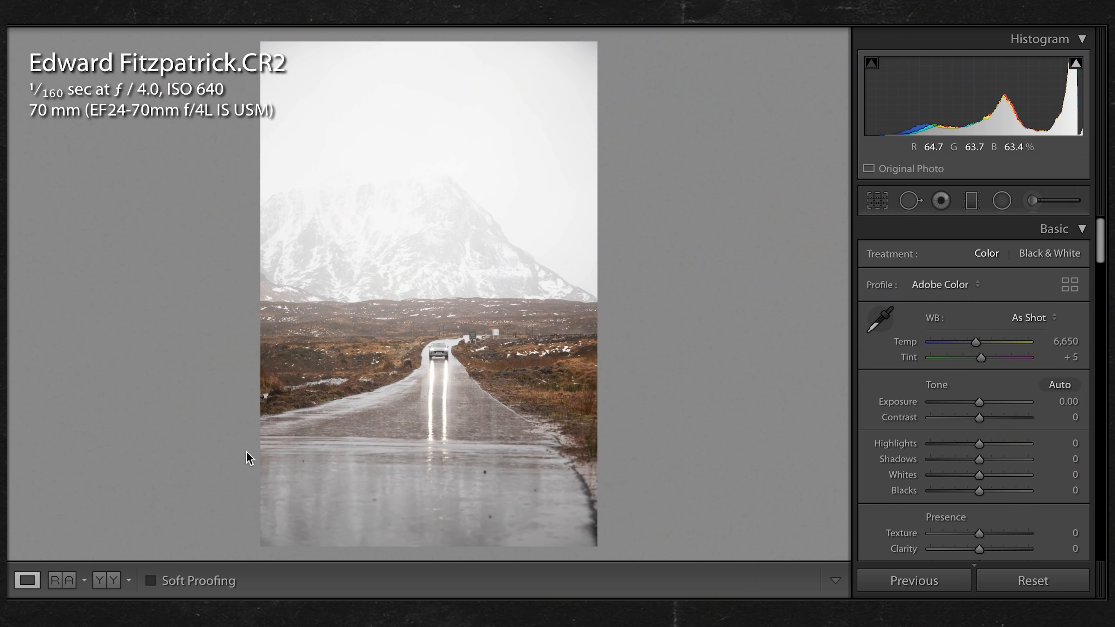
# Inspect the headlight reflections on the wet road up close.
pyautogui.click(450, 449)
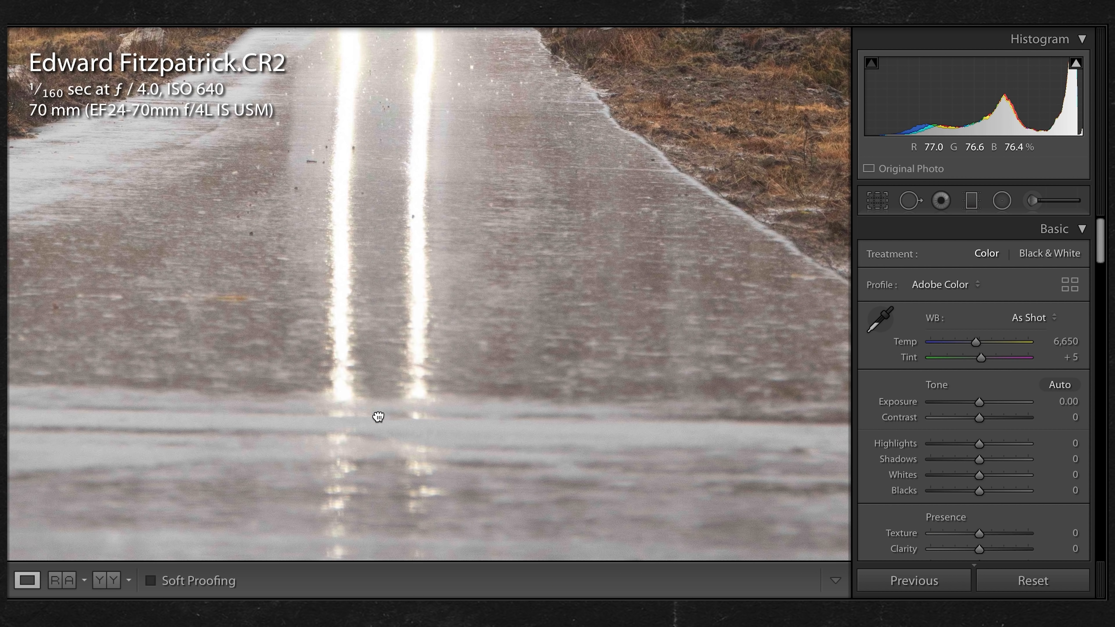
pyautogui.moveTo(378, 415); pyautogui.dragTo(381, 508)
pyautogui.click(394, 345)
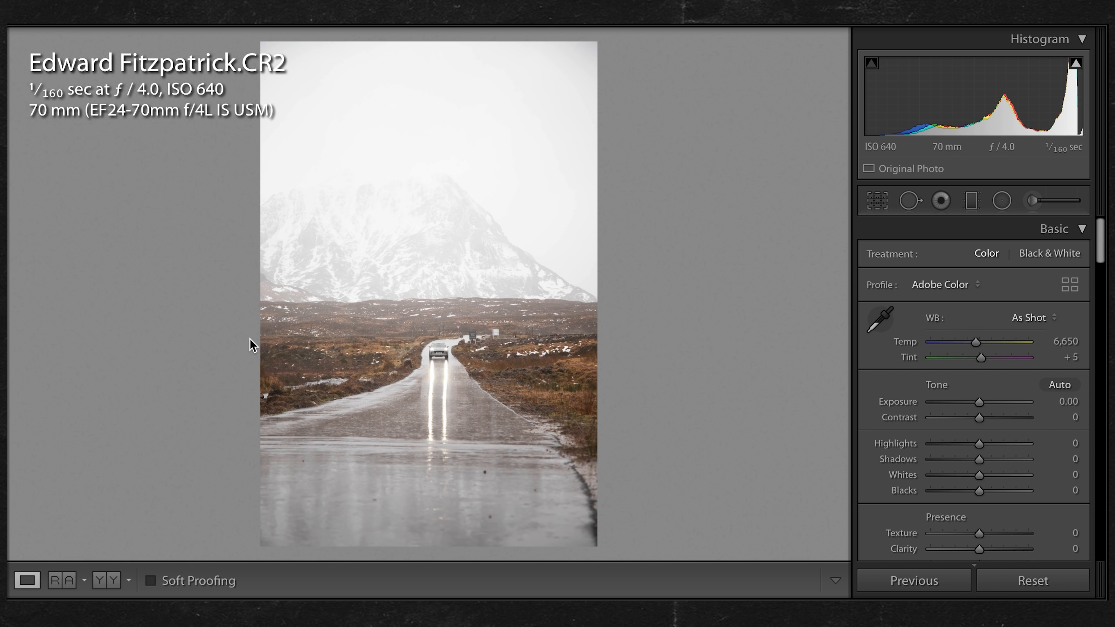
# Darken the wet road foreground with a Burn (Darken) graduated filter at −1.44 exposure, stretching its upper edge to the horizon.
pyautogui.click(966, 200)
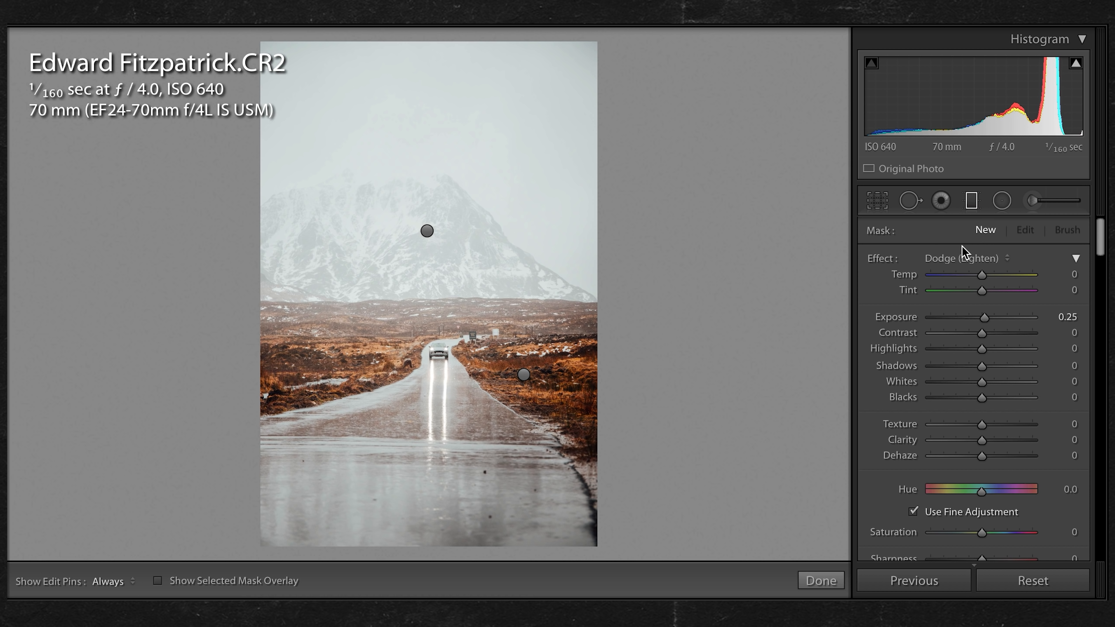
pyautogui.click(963, 258)
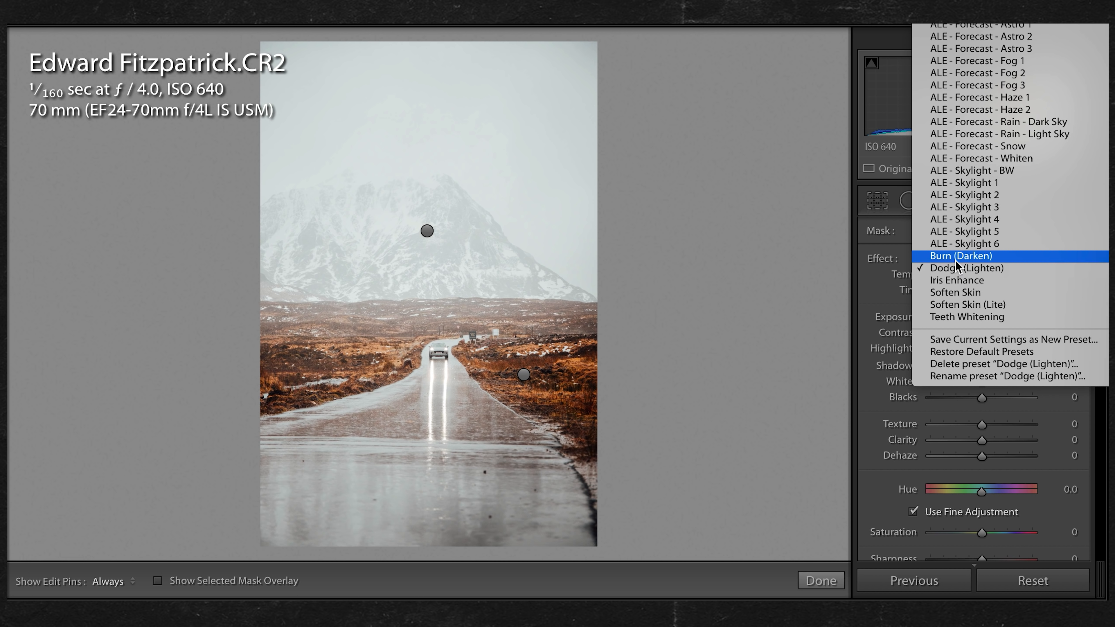
pyautogui.click(962, 256)
pyautogui.moveTo(412, 534); pyautogui.dragTo(415, 323)
pyautogui.moveTo(982, 314); pyautogui.dragTo(962, 312)
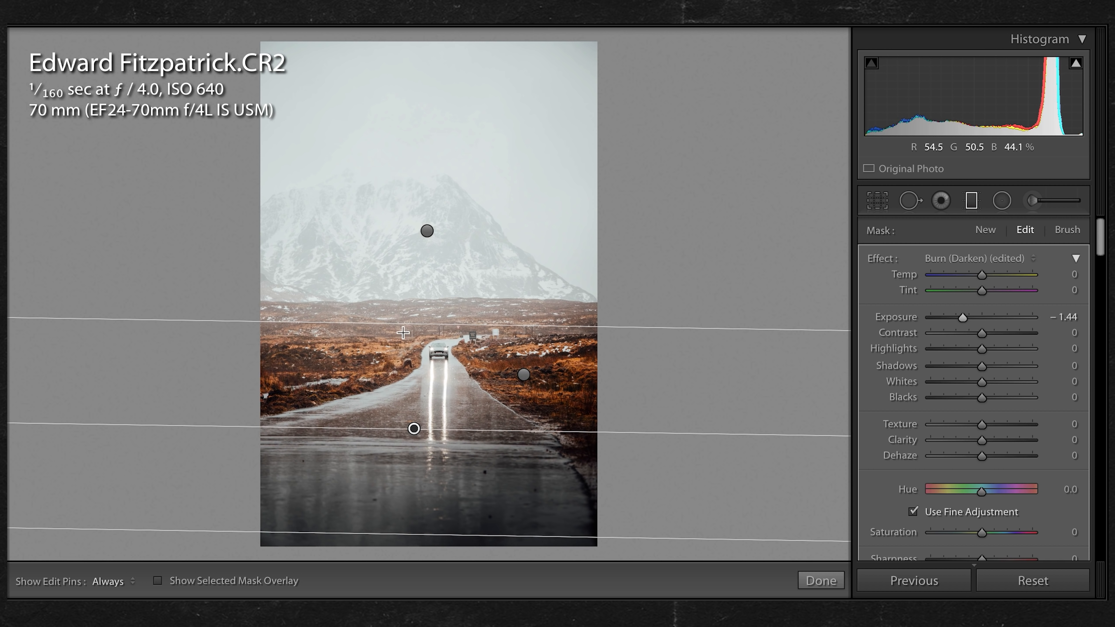
pyautogui.moveTo(399, 320); pyautogui.dragTo(398, 303)
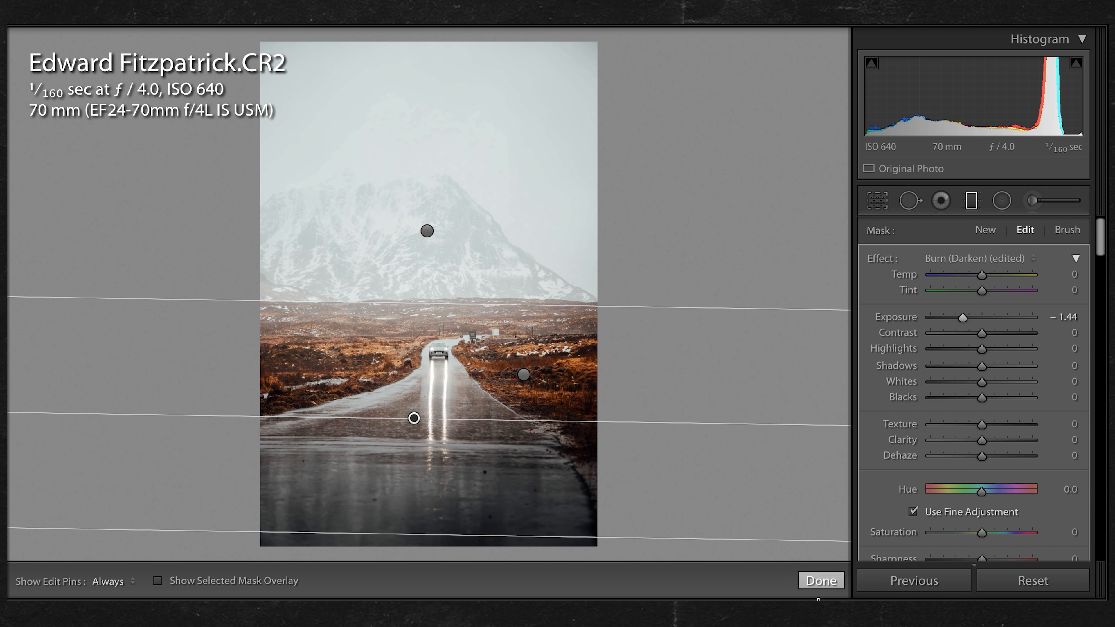
pyautogui.click(821, 581)
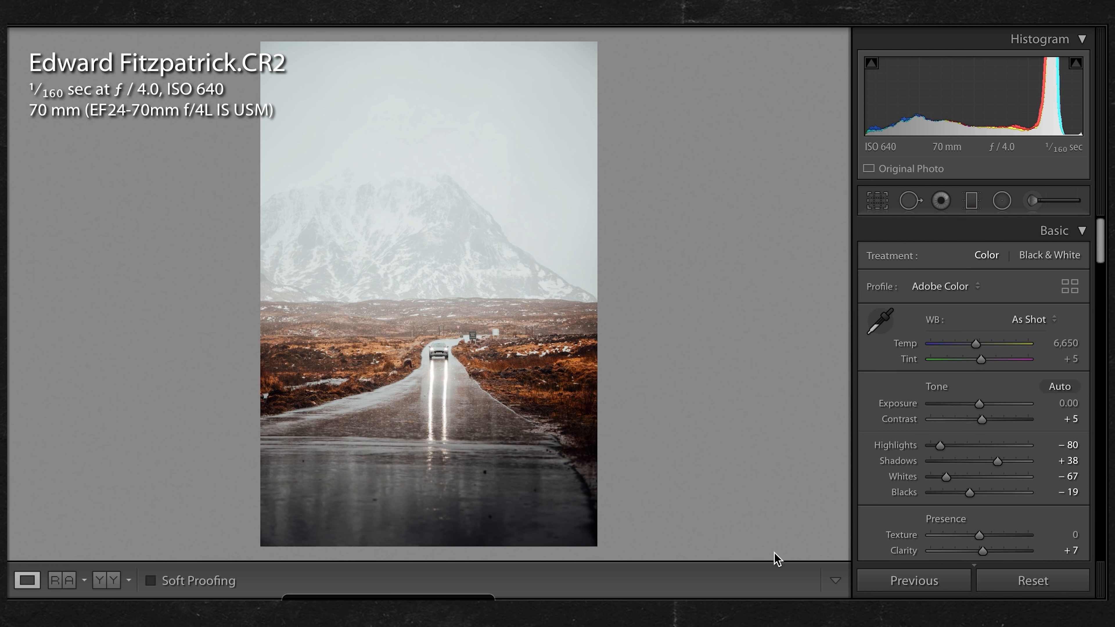
# Compare the edited road photo with its original version.
pyautogui.press('\\')
pyautogui.press('\\')
pyautogui.press('\\')
pyautogui.press('\\')
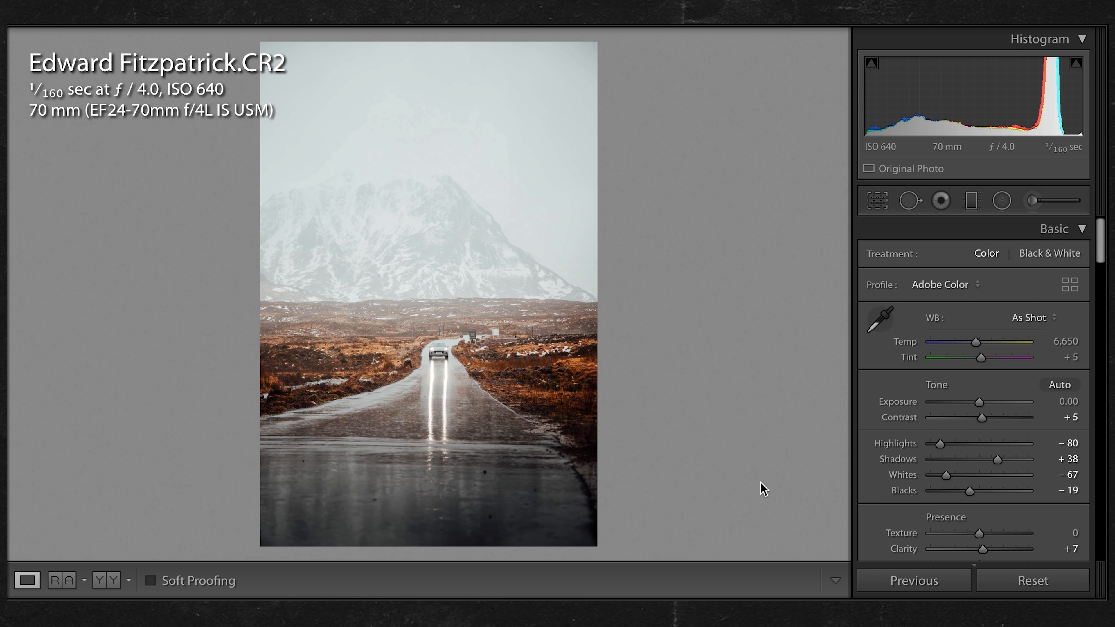
# Brush the Burn (Darken) effect over the mountain and raise the brush's clarity.
pyautogui.click(1034, 201)
pyautogui.click(960, 258)
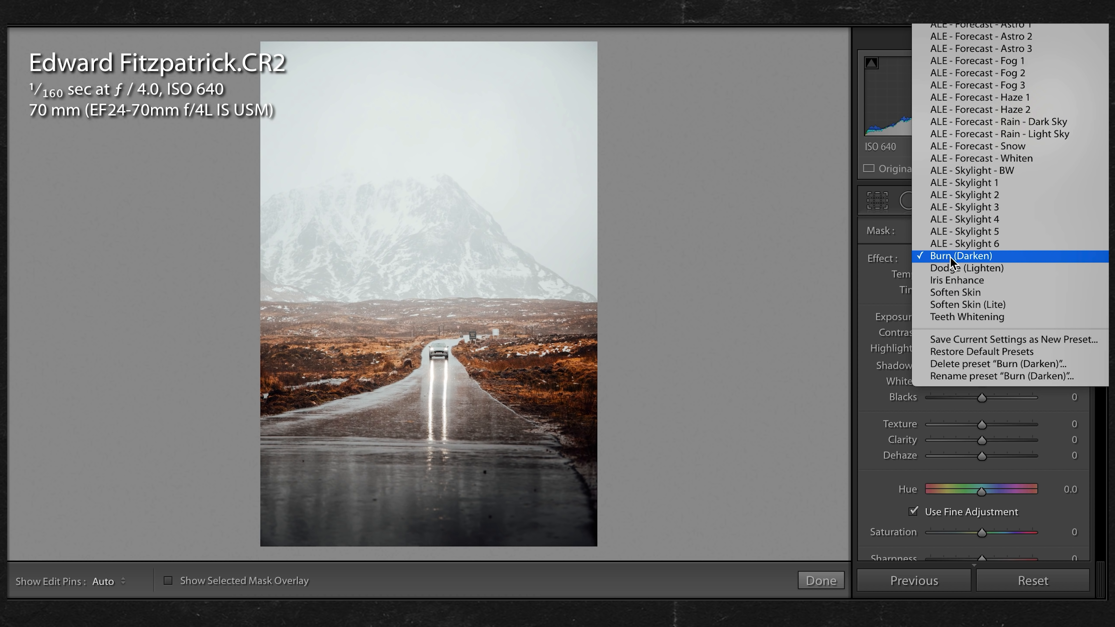
pyautogui.press('Escape')
pyautogui.moveTo(311, 269)
pyautogui.mouseDown()
pyautogui.moveTo(282, 283)
pyautogui.moveTo(395, 271)
pyautogui.moveTo(550, 294)
pyautogui.moveTo(441, 221)
pyautogui.moveTo(384, 214)
pyautogui.moveTo(381, 244)
pyautogui.moveTo(356, 221)
pyautogui.moveTo(338, 222)
pyautogui.moveTo(426, 191)
pyautogui.moveTo(360, 193)
pyautogui.moveTo(271, 229)
pyautogui.moveTo(279, 276)
pyautogui.moveTo(343, 271)
pyautogui.mouseUp()
pyautogui.moveTo(981, 440)
pyautogui.mouseDown()
pyautogui.moveTo(1014, 440)
pyautogui.moveTo(987, 428)
pyautogui.mouseUp()
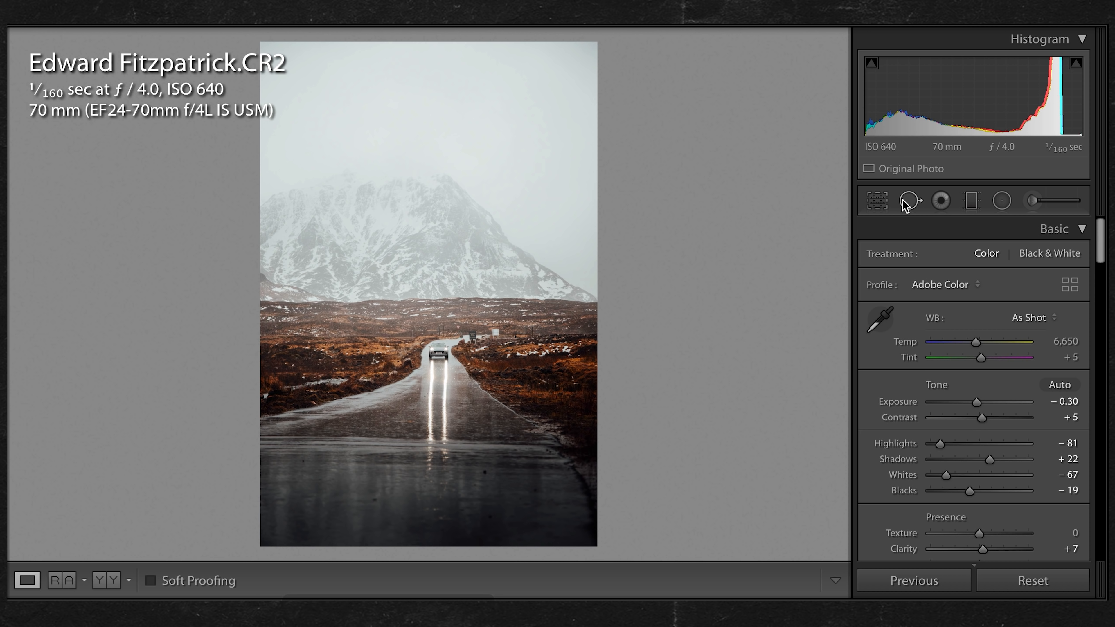
# Heal away the four roadside poles standing against the moor behind and beside the car.
pyautogui.click(906, 203)
pyautogui.press('z')
pyautogui.scroll(-5, 344, 319)
pyautogui.moveTo(383, 373); pyautogui.dragTo(379, 307)
pyautogui.moveTo(301, 364); pyautogui.dragTo(299, 311)
pyautogui.moveTo(275, 364); pyautogui.dragTo(273, 305)
pyautogui.moveTo(131, 370); pyautogui.dragTo(129, 332)
# Heal away the remaining sign, the small post and the tall posts on the moor to the right of the road.
pyautogui.scroll(1, 565, 329)
pyautogui.moveTo(565, 329); pyautogui.dragTo(590, 385)
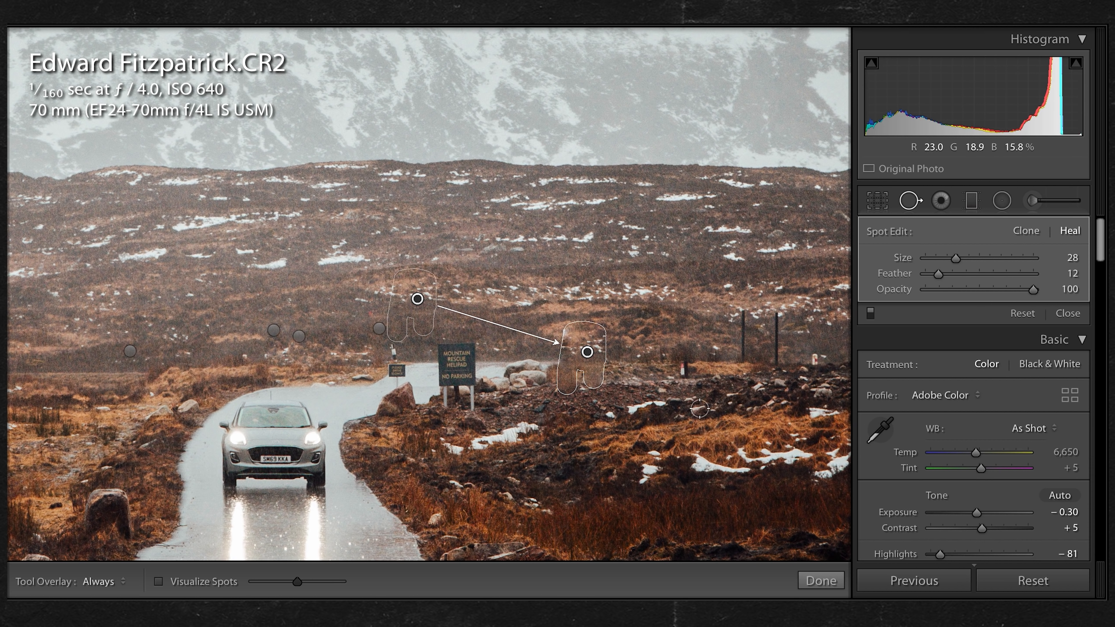
pyautogui.moveTo(685, 346)
pyautogui.mouseDown()
pyautogui.moveTo(683, 376)
pyautogui.moveTo(742, 304)
pyautogui.mouseUp()
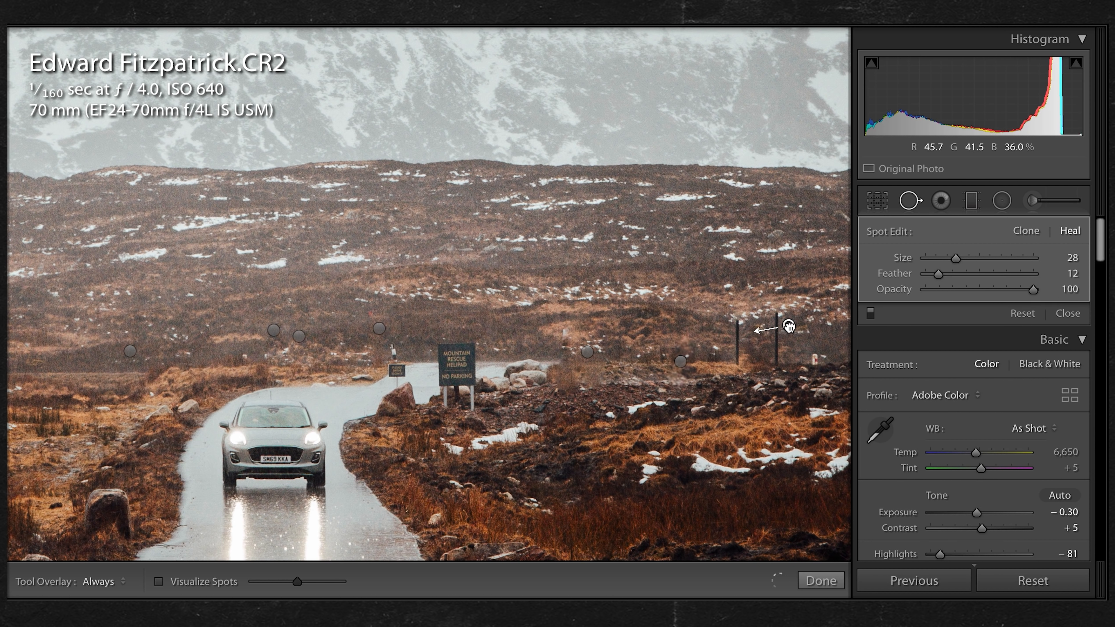
pyautogui.moveTo(775, 365); pyautogui.dragTo(773, 308)
pyautogui.scroll(1, 829, 357)
pyautogui.click(815, 360)
pyautogui.press('q')
pyautogui.click(531, 378)
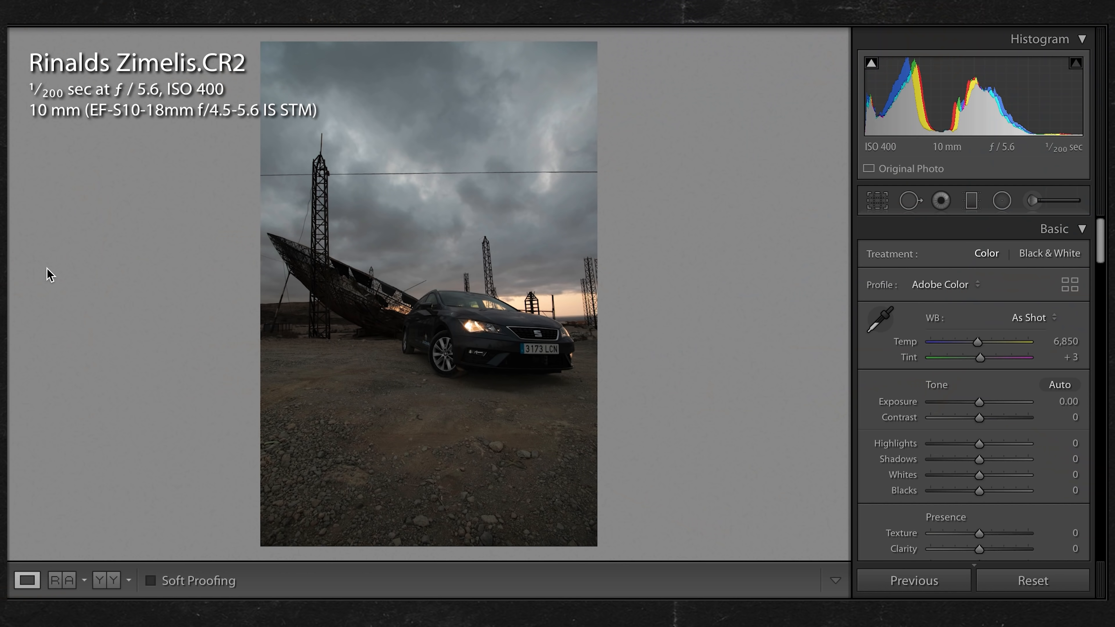
# Heal away the power line in the sky to the right of the tall tower with a size 75 brush.
pyautogui.press('q')
pyautogui.moveTo(326, 176); pyautogui.dragTo(470, 172)
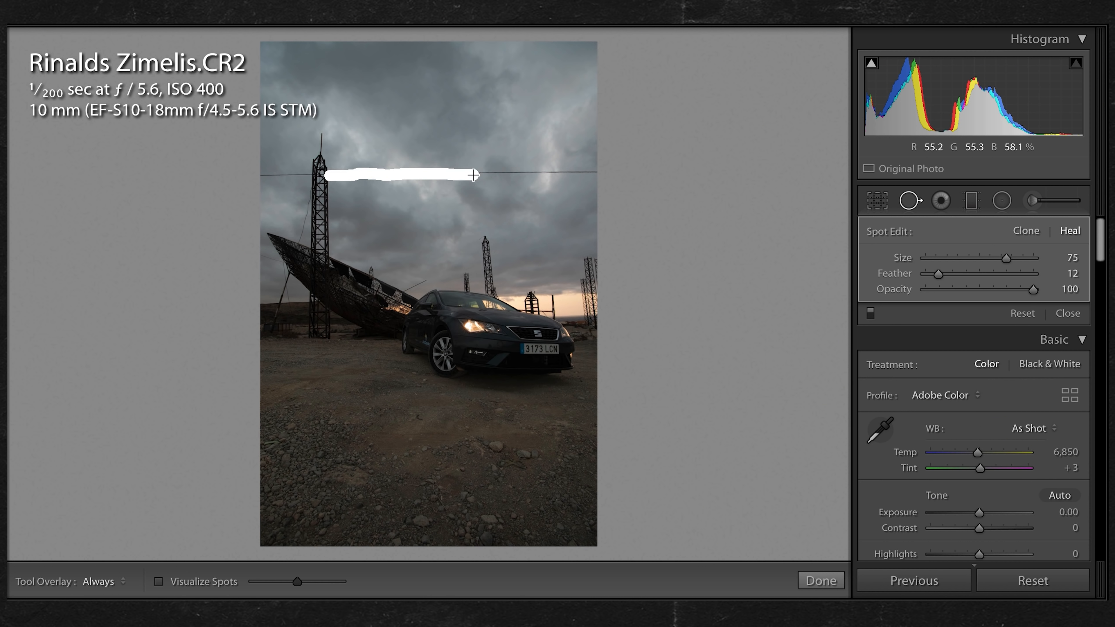
pyautogui.press('z')
pyautogui.moveTo(264, 207); pyautogui.dragTo(279, 342)
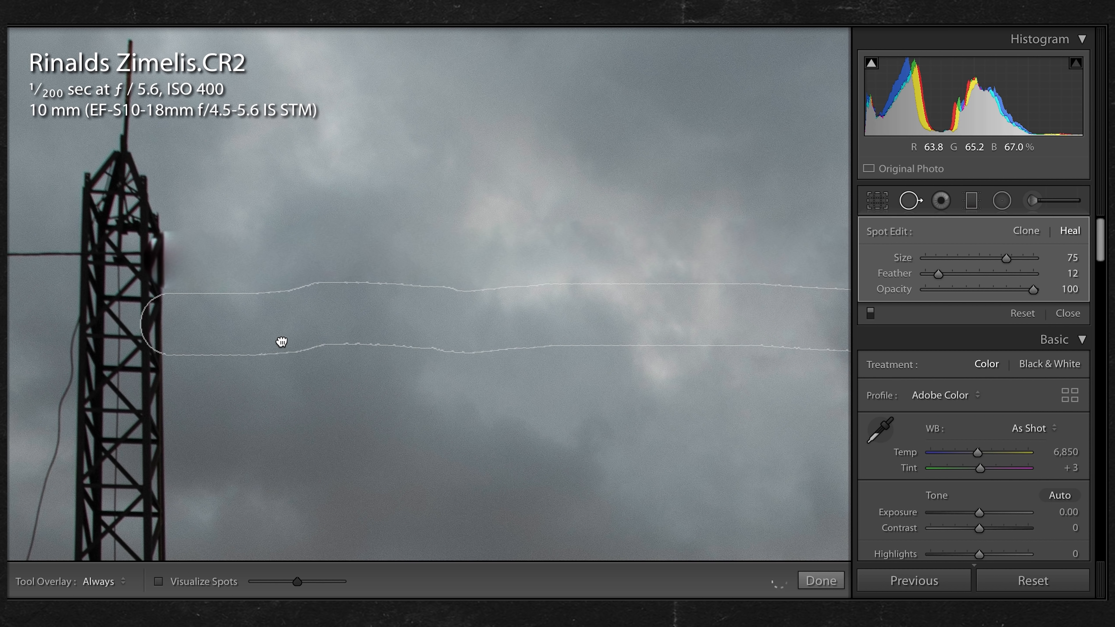
pyautogui.press('z')
pyautogui.click(921, 201)
pyautogui.click(921, 202)
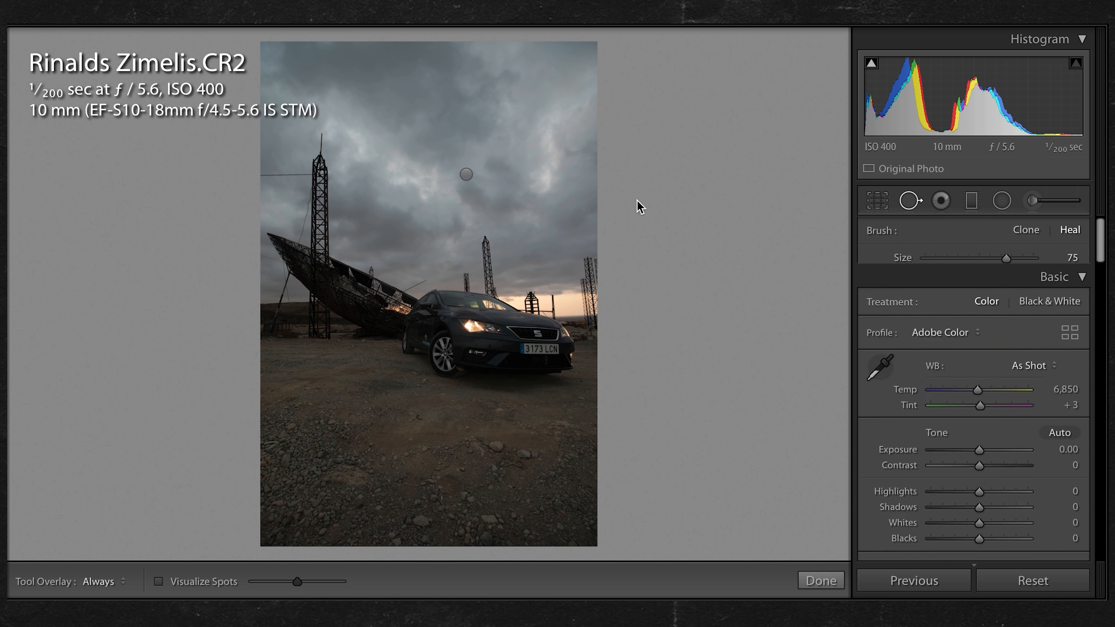
# Heal away the short stretch of power line between the tower and the photo's left edge.
pyautogui.moveTo(308, 175); pyautogui.dragTo(256, 175)
pyautogui.press('z')
pyautogui.moveTo(333, 148)
pyautogui.mouseDown()
pyautogui.moveTo(328, 294)
pyautogui.moveTo(339, 172)
pyautogui.moveTo(333, 209)
pyautogui.mouseUp()
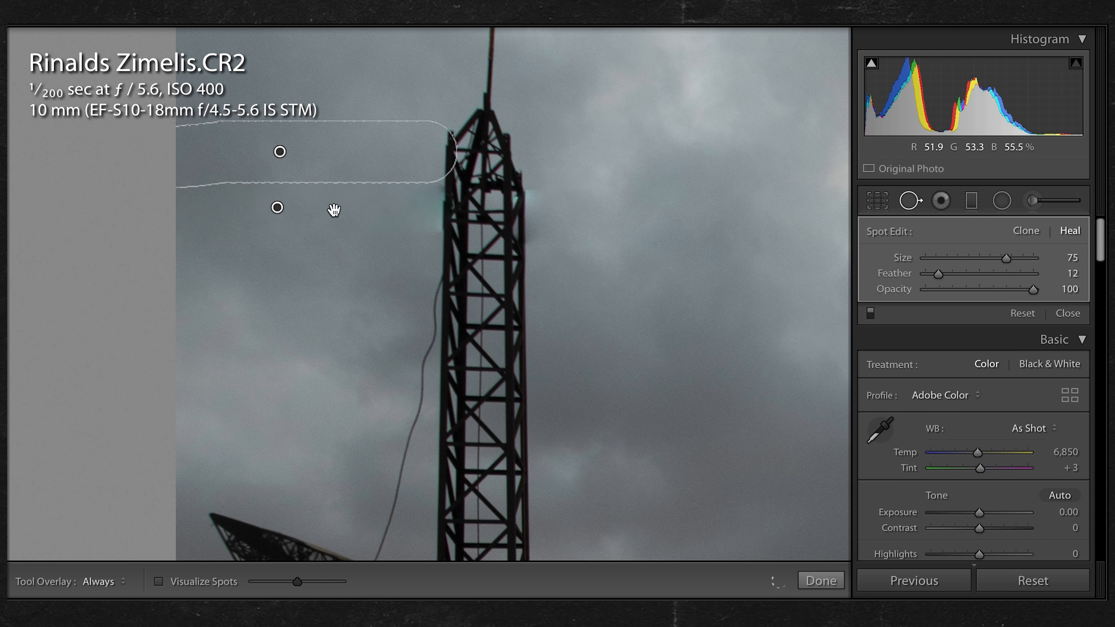
pyautogui.press('z')
pyautogui.click(820, 588)
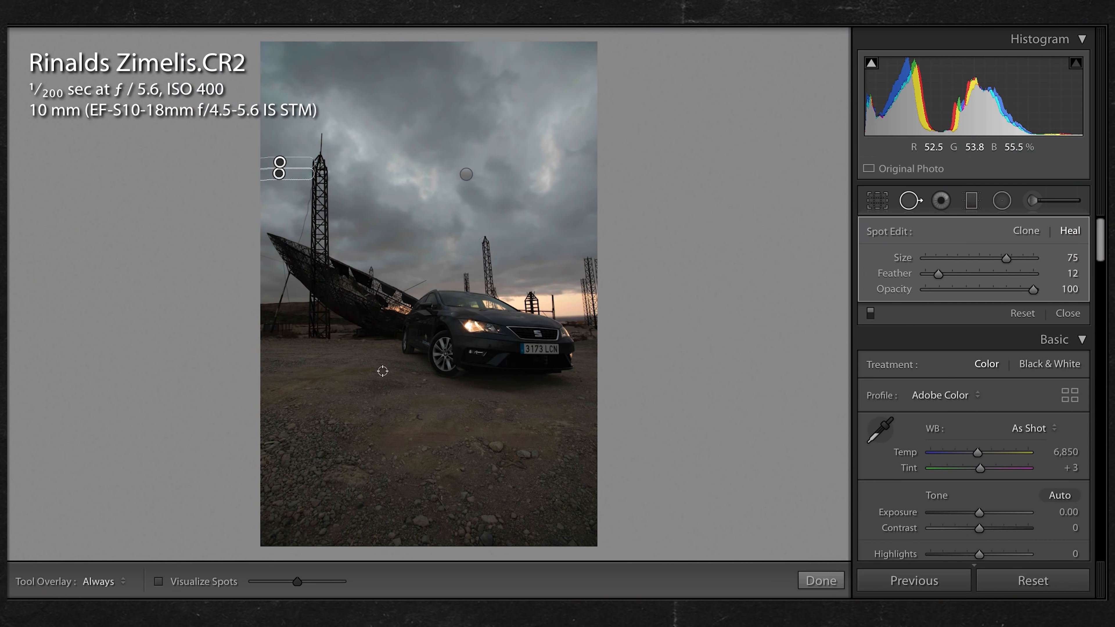
pyautogui.click(819, 589)
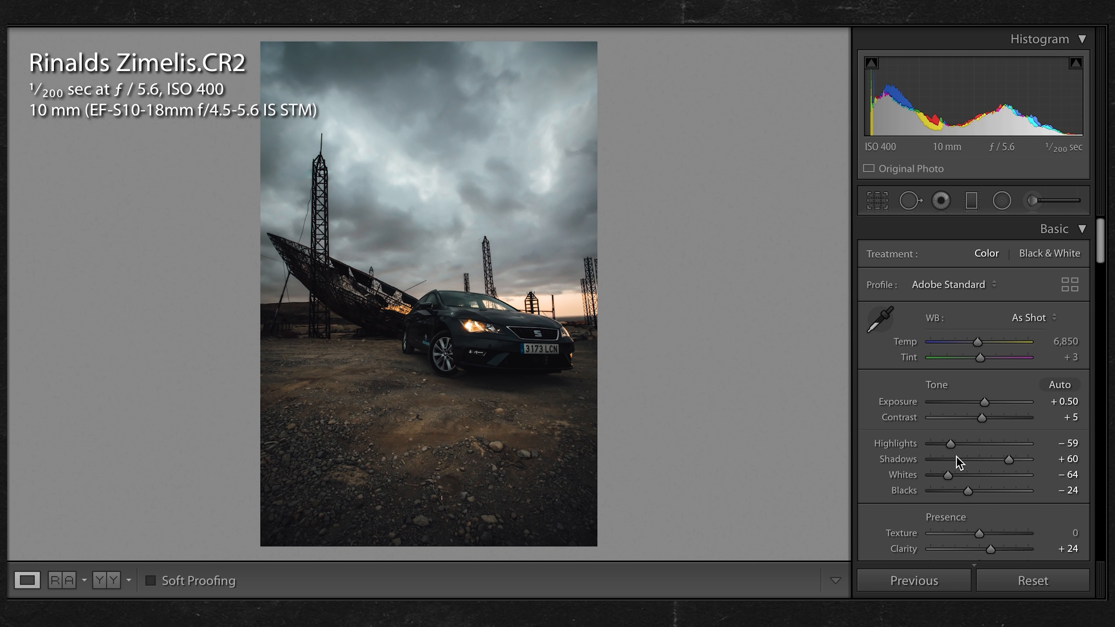
# Add a graduated filter from the upper sky down to the car and lower its exposure to darken the clouds.
pyautogui.click(972, 200)
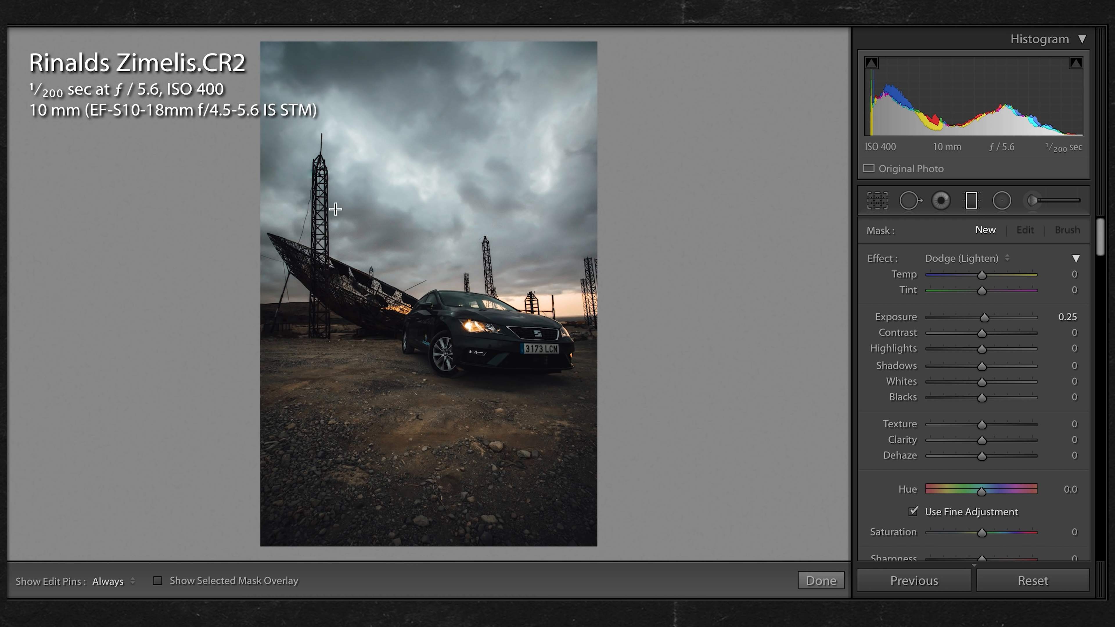
pyautogui.moveTo(411, 63); pyautogui.dragTo(408, 324)
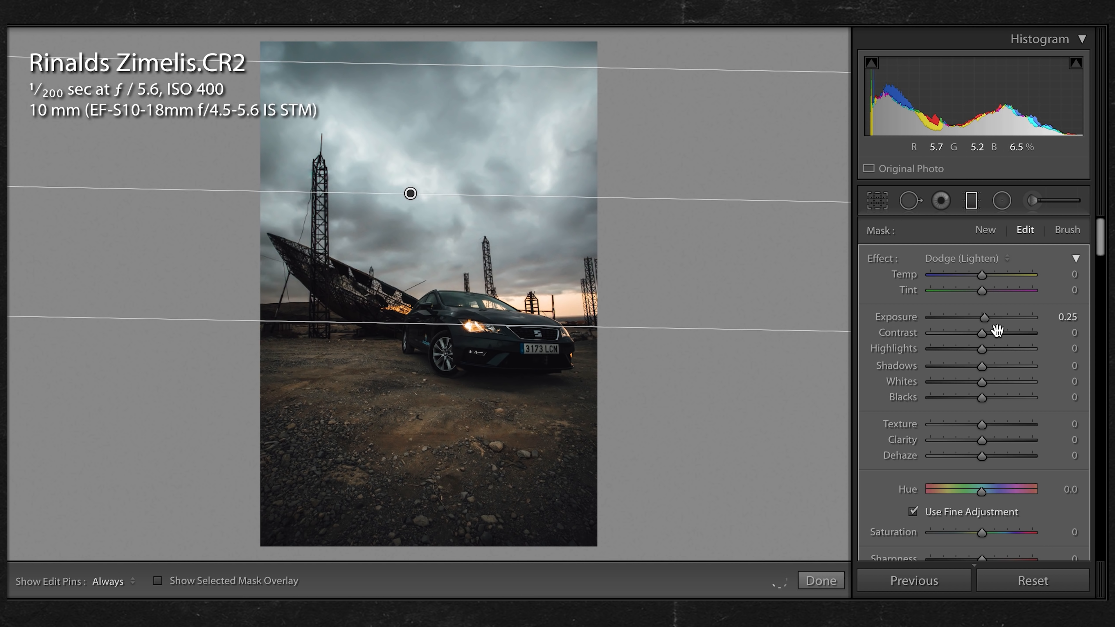
pyautogui.moveTo(975, 320); pyautogui.dragTo(969, 320)
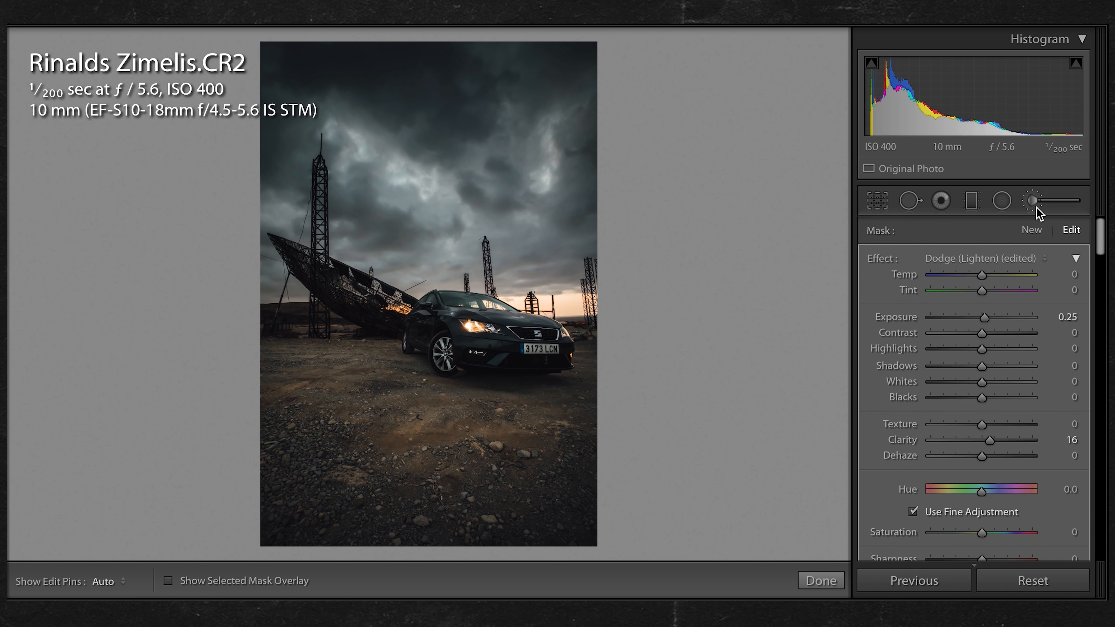
# Darken the lower-left ground with a diagonal graduated filter at −0.22 exposure, pulling its upper edge down across the car.
pyautogui.click(1037, 206)
pyautogui.click(977, 201)
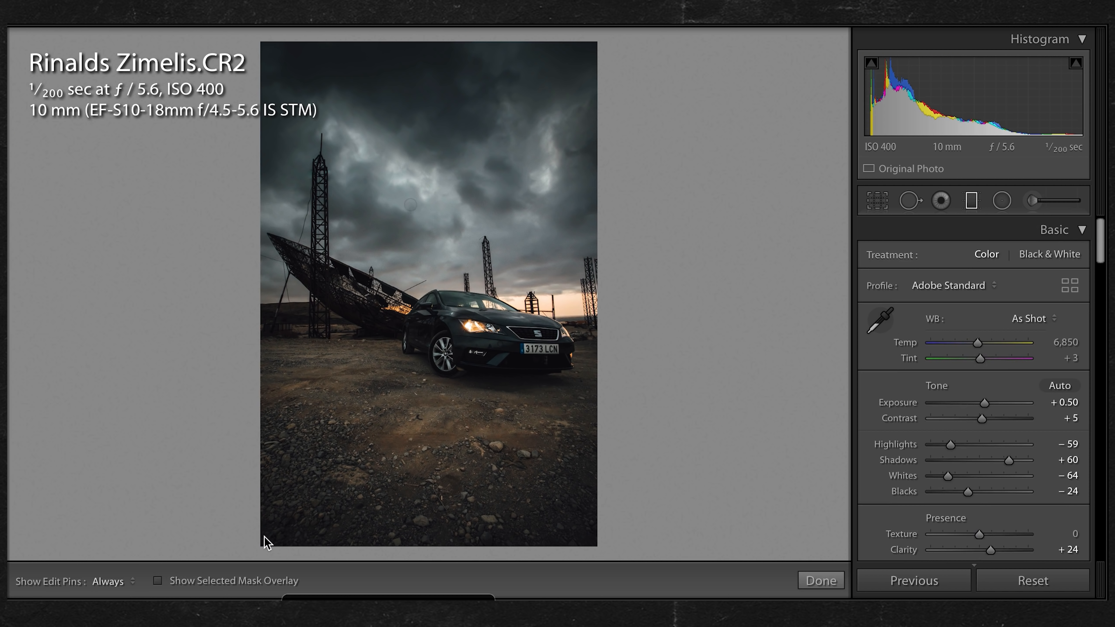
pyautogui.moveTo(294, 523); pyautogui.dragTo(354, 296)
pyautogui.moveTo(984, 316); pyautogui.dragTo(980, 313)
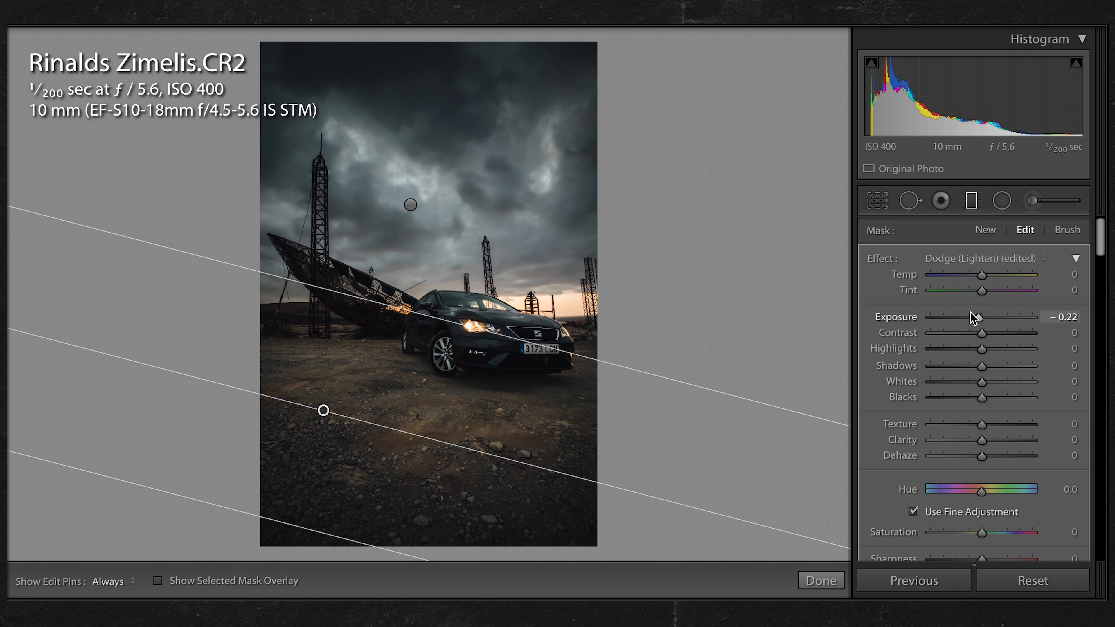
pyautogui.moveTo(487, 332); pyautogui.dragTo(484, 351)
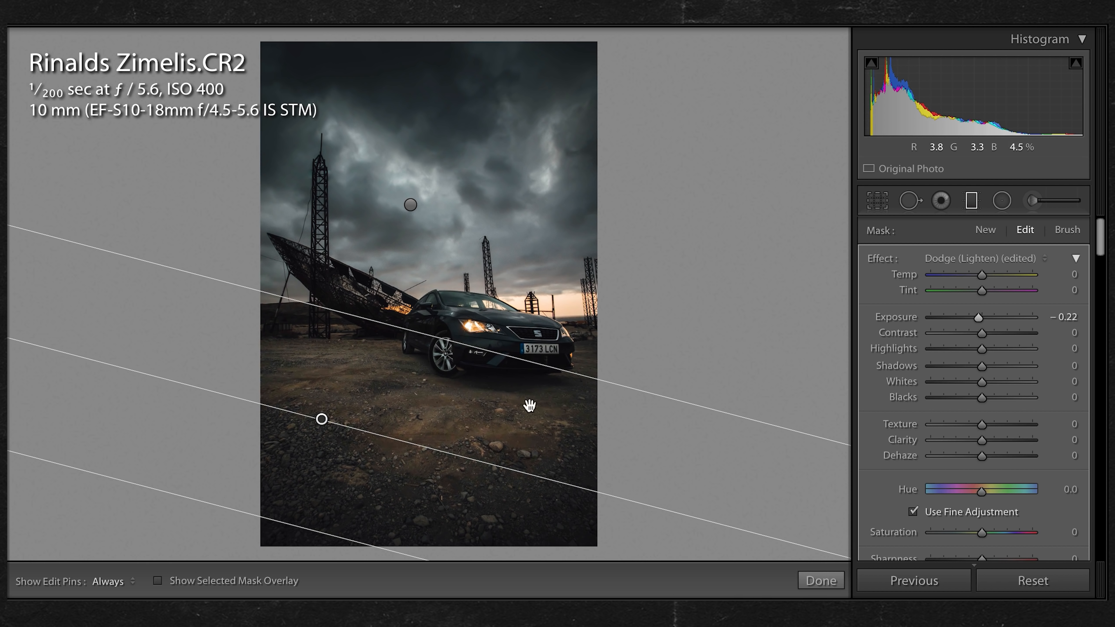
pyautogui.click(820, 581)
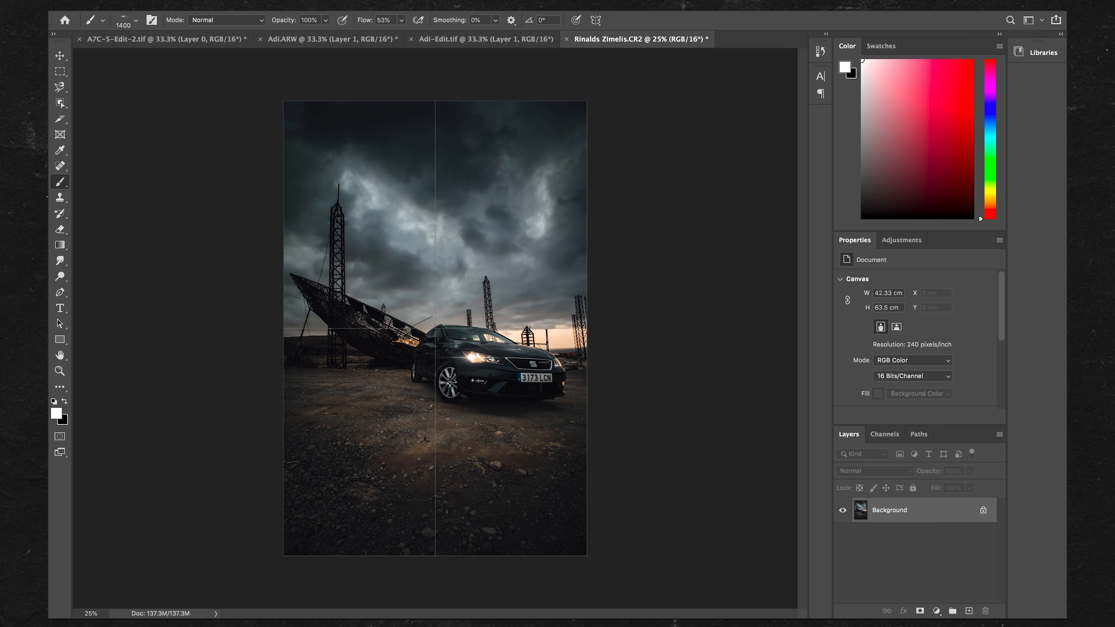
# Unlock the background, add a new layer, and apply the 400 px Lens Flare brush at the car's headlight.
pyautogui.click(984, 510)
pyautogui.click(969, 611)
pyautogui.click(136, 20)
pyautogui.scroll(-3, 132, 229)
pyautogui.click(132, 245)
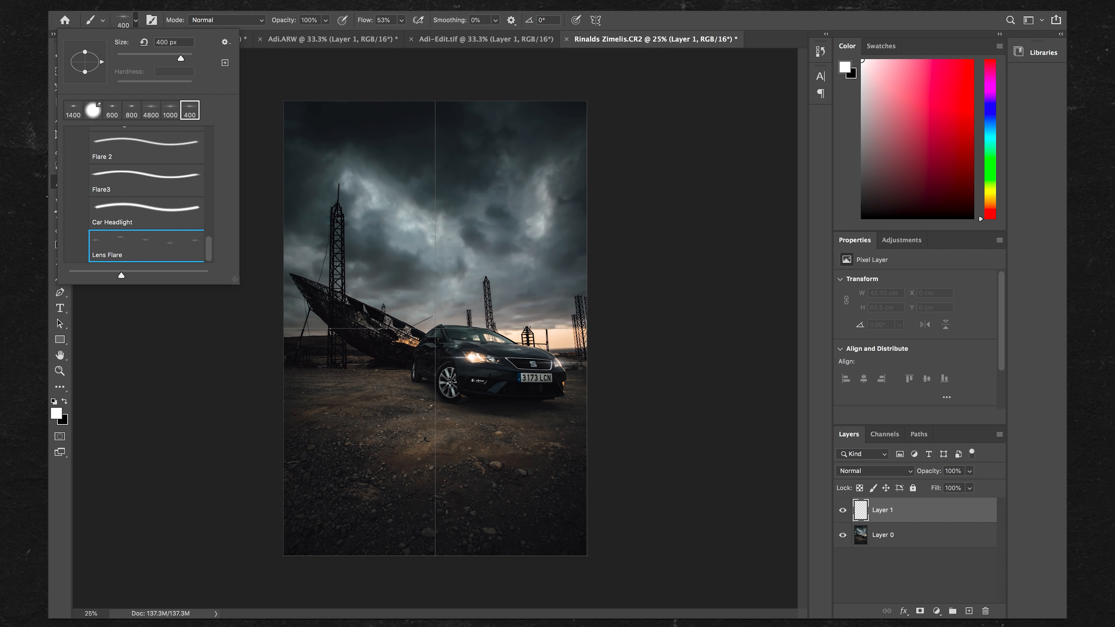
pyautogui.click(460, 358)
pyautogui.hotkey('alt', '[')
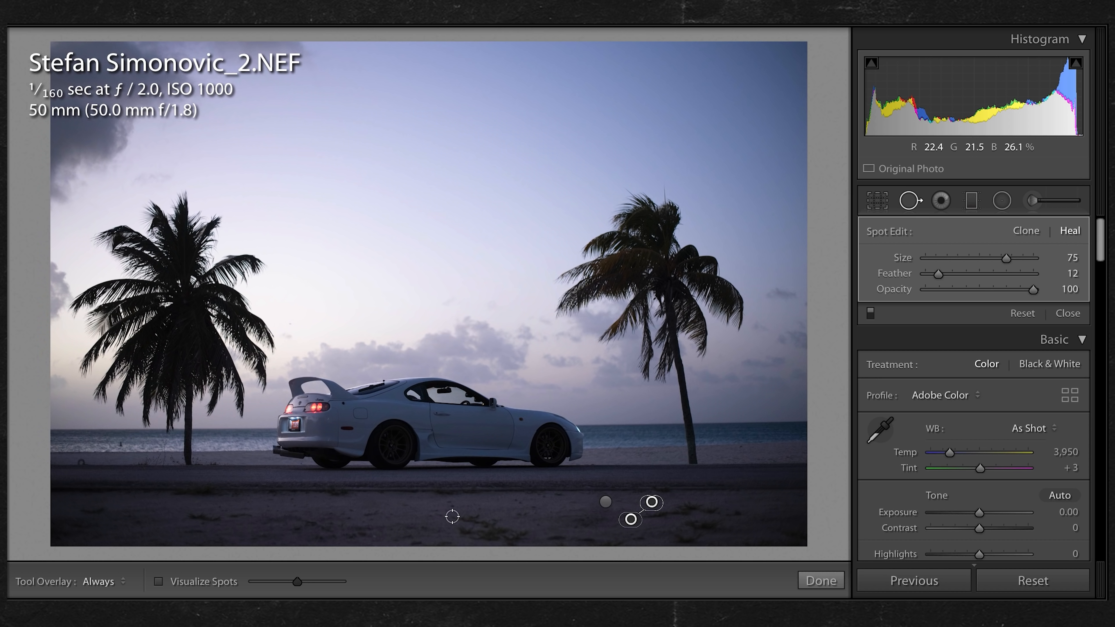
# Heal the distracting patches in the sand along the foreground of the beach photo with a size 75 brush.
pyautogui.moveTo(450, 516)
pyautogui.mouseDown()
pyautogui.moveTo(493, 530)
pyautogui.moveTo(491, 544)
pyautogui.mouseUp()
pyautogui.moveTo(189, 513); pyautogui.dragTo(216, 517)
pyautogui.moveTo(103, 512)
pyautogui.mouseDown()
pyautogui.moveTo(76, 510)
pyautogui.moveTo(91, 523)
pyautogui.mouseUp()
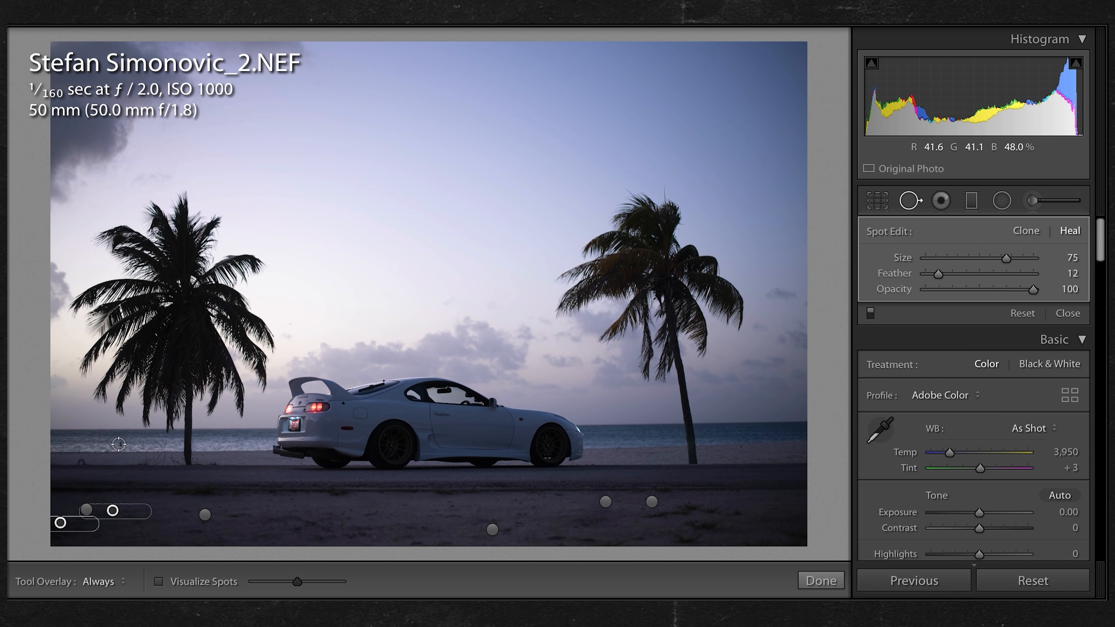
pyautogui.click(599, 515)
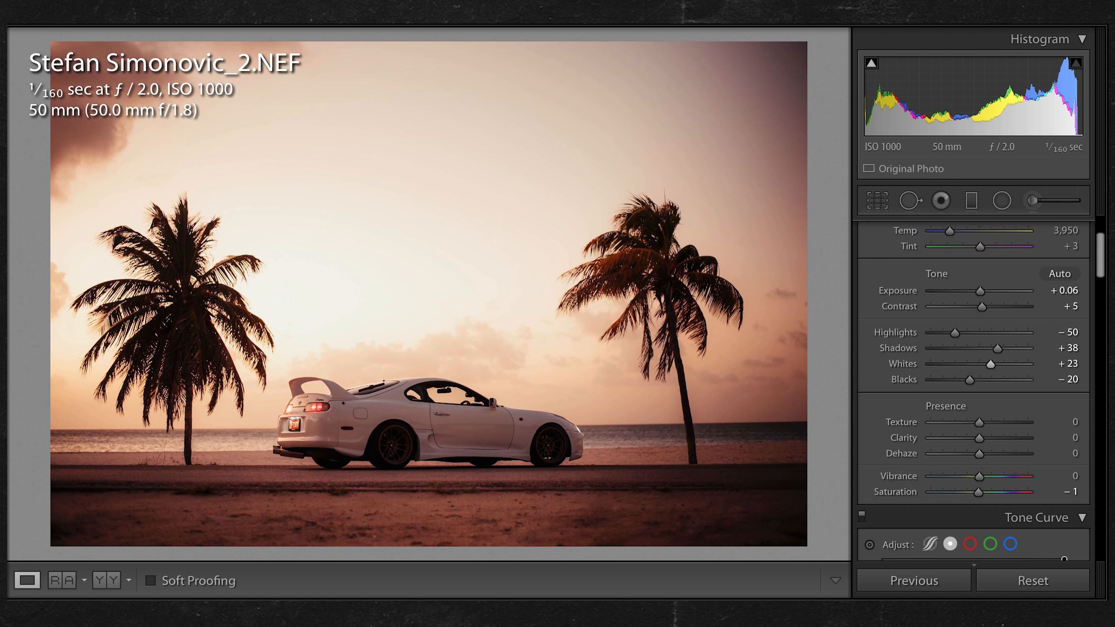
# Brighten the left side with the diagonal graduated filter and a radial filter at temp 18 and exposure 0.29, enlarging the radial towards the car.
pyautogui.scroll(3, 966, 321)
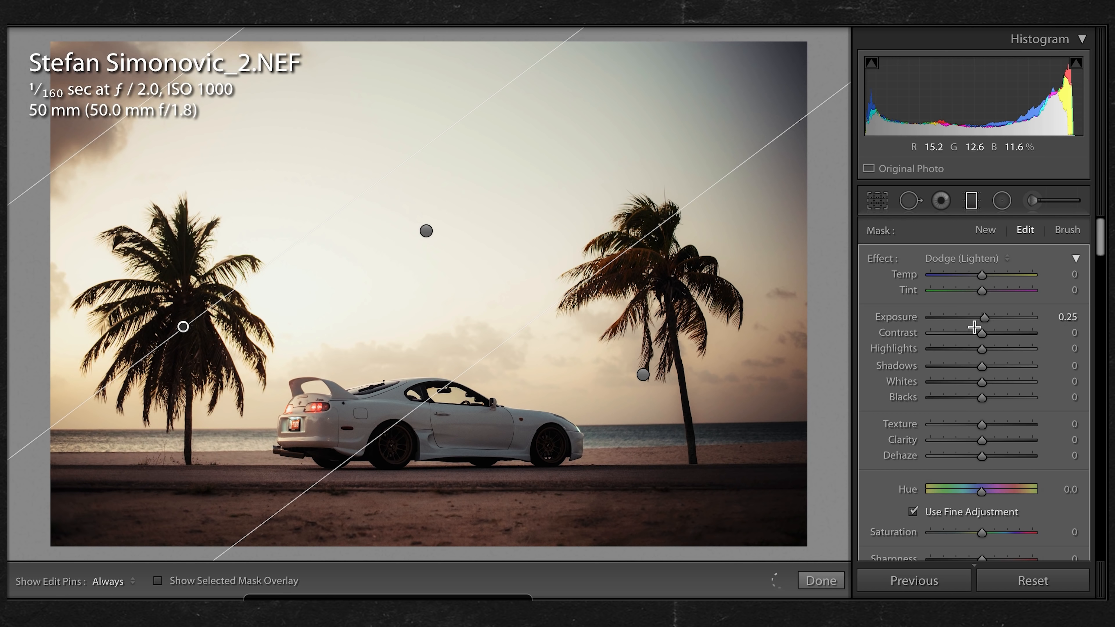
pyautogui.moveTo(973, 326); pyautogui.dragTo(990, 324)
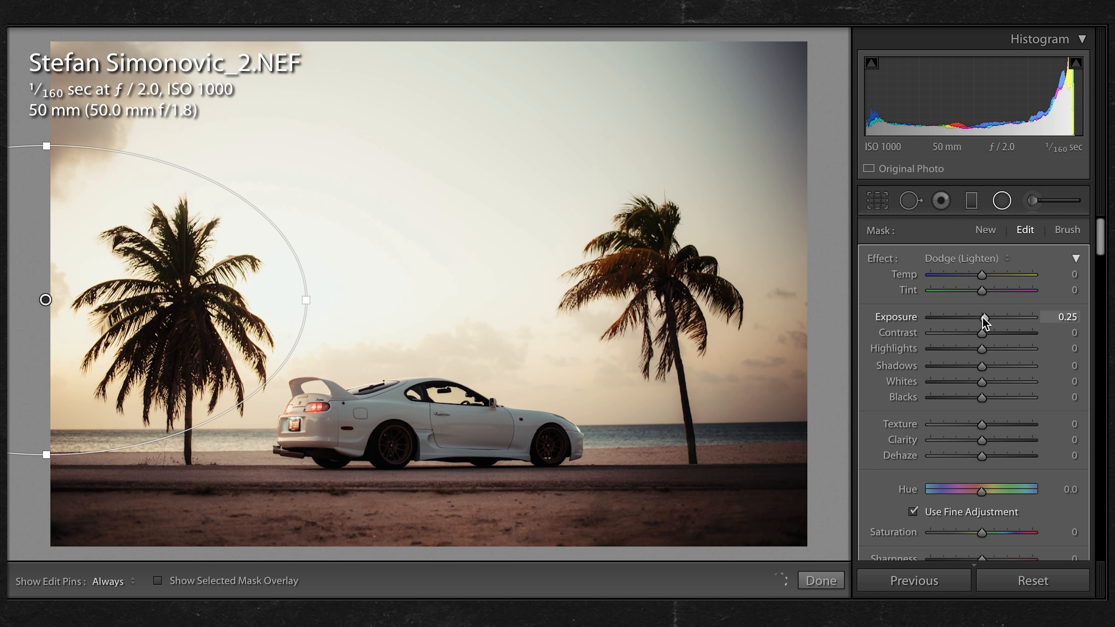
pyautogui.scroll(-3, 965, 395)
pyautogui.scroll(5, 887, 395)
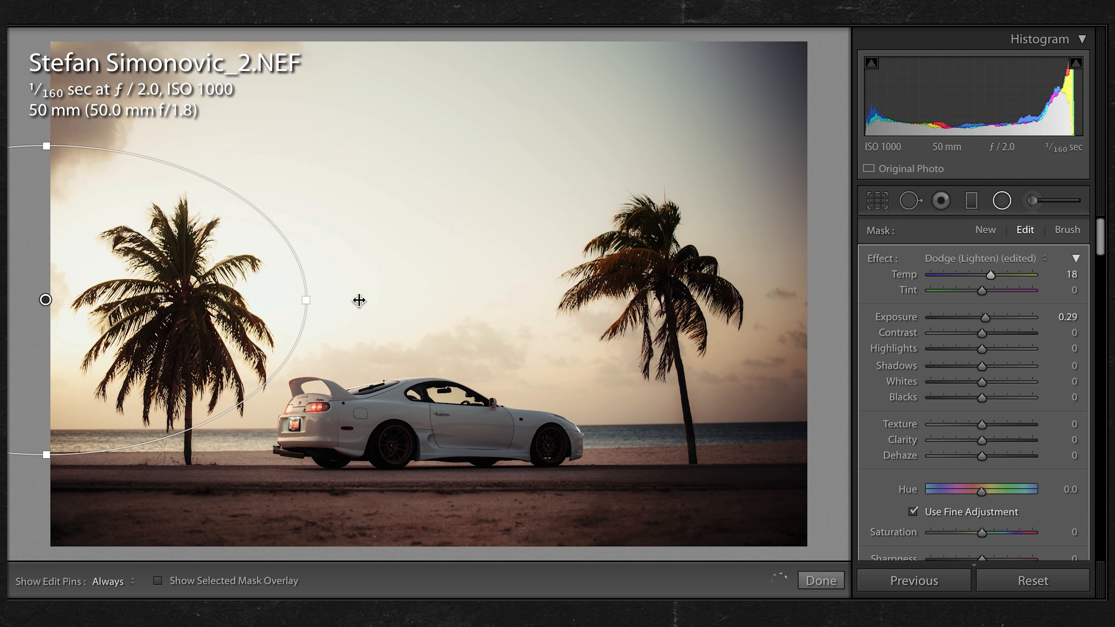
pyautogui.moveTo(306, 300); pyautogui.dragTo(497, 300)
pyautogui.scroll(-5, 895, 512)
pyautogui.moveTo(39, 151); pyautogui.dragTo(301, 309)
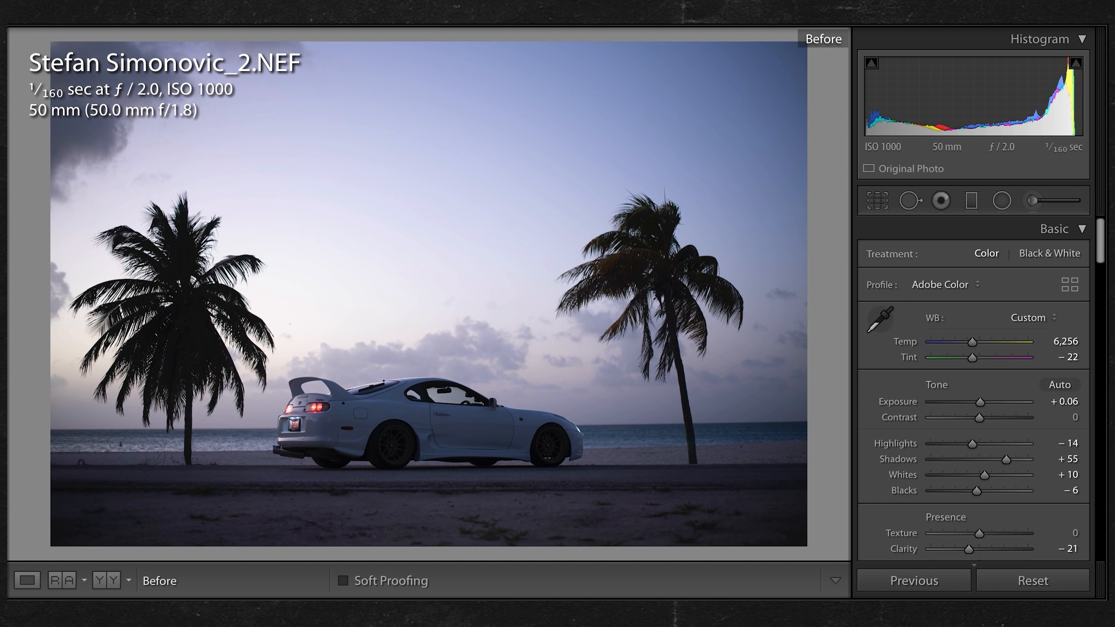
# Compare the finished beach photo with its unedited version.
pyautogui.press('\\')
pyautogui.press('\\')
pyautogui.press('\\')
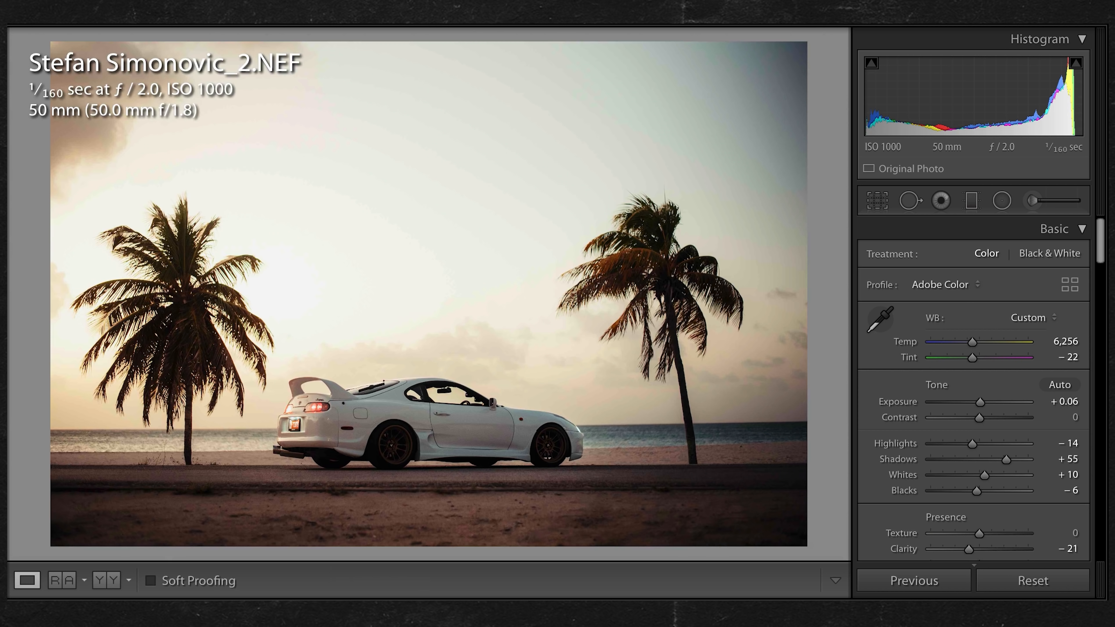